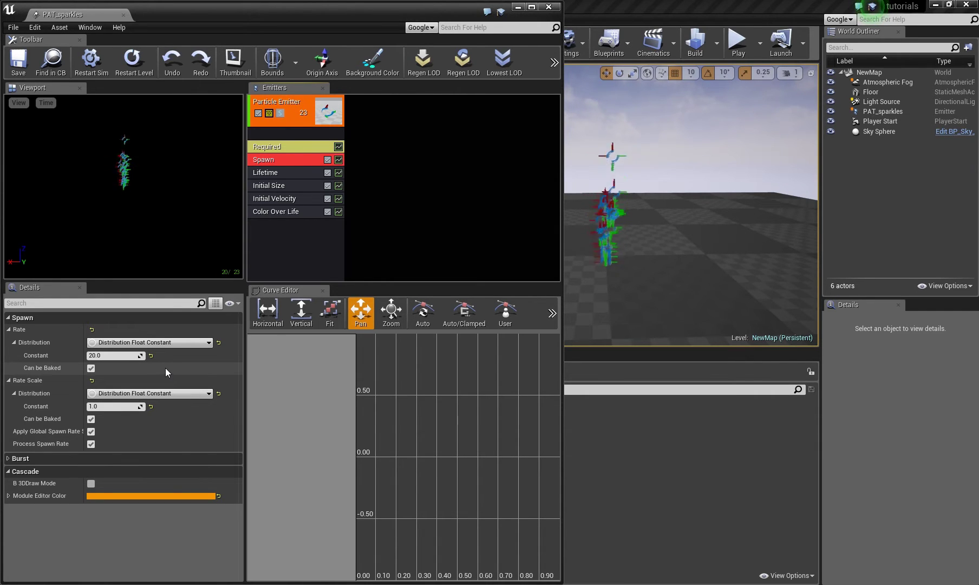
Switch the Spawn rate to a Distribution Float Particle Parameter named spawnRate and copy that name.
click(187, 342)
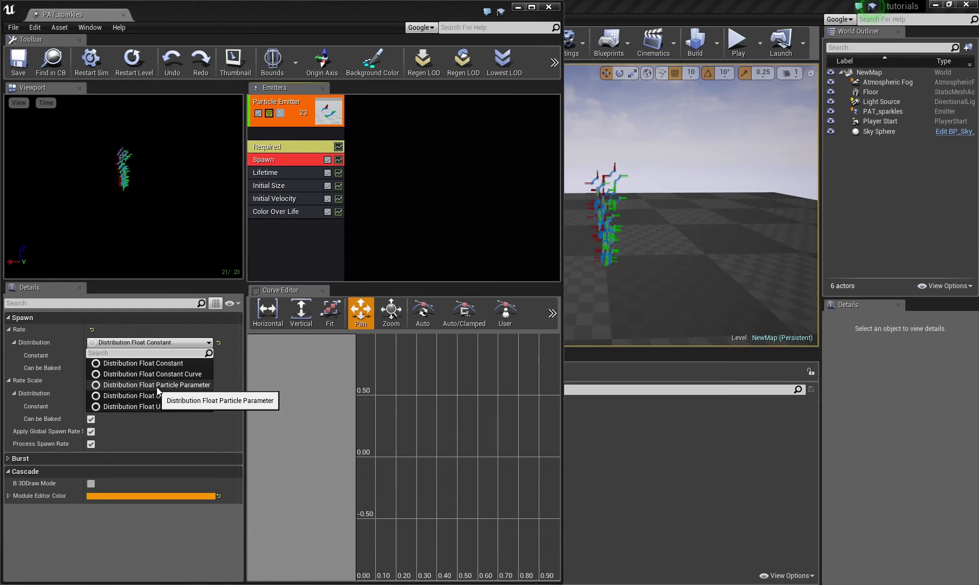
click(184, 386)
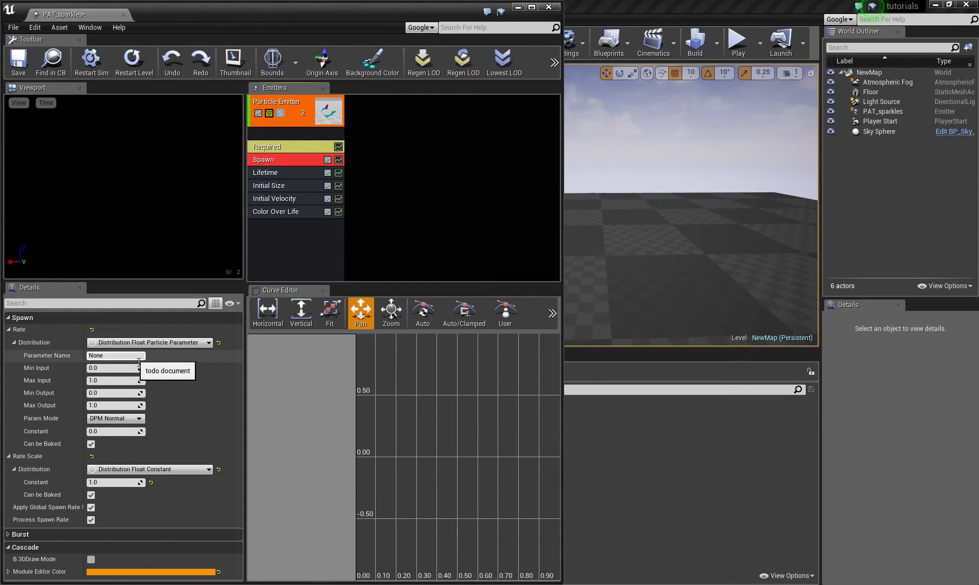
key(ctrl+a)
text(spawnRate)
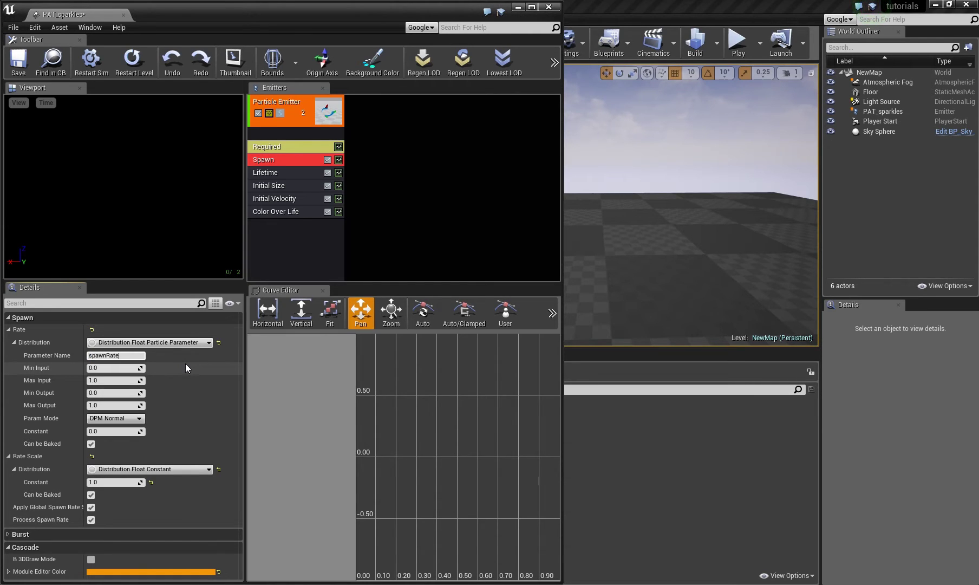
key(Return)
right_click(101, 356)
click(128, 390)
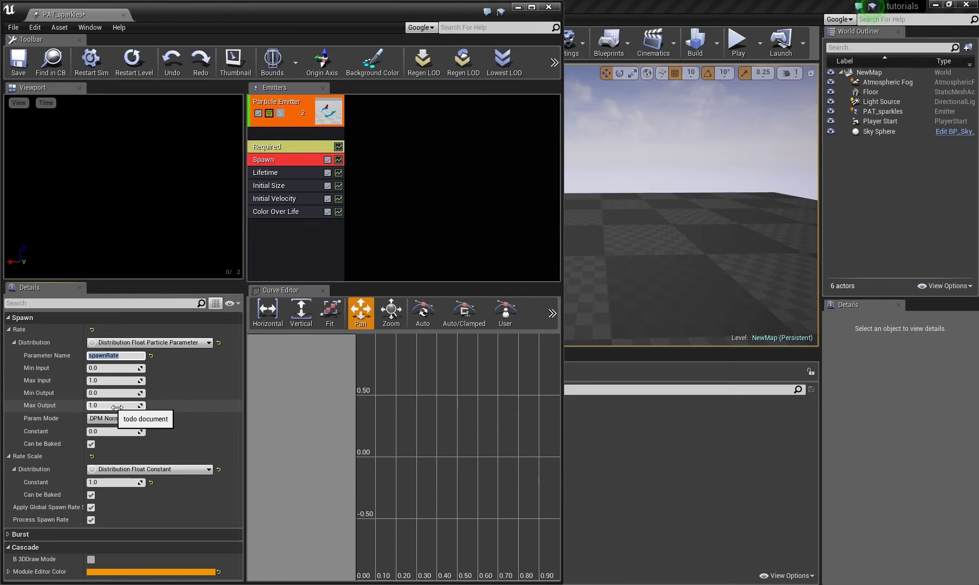
click(128, 407)
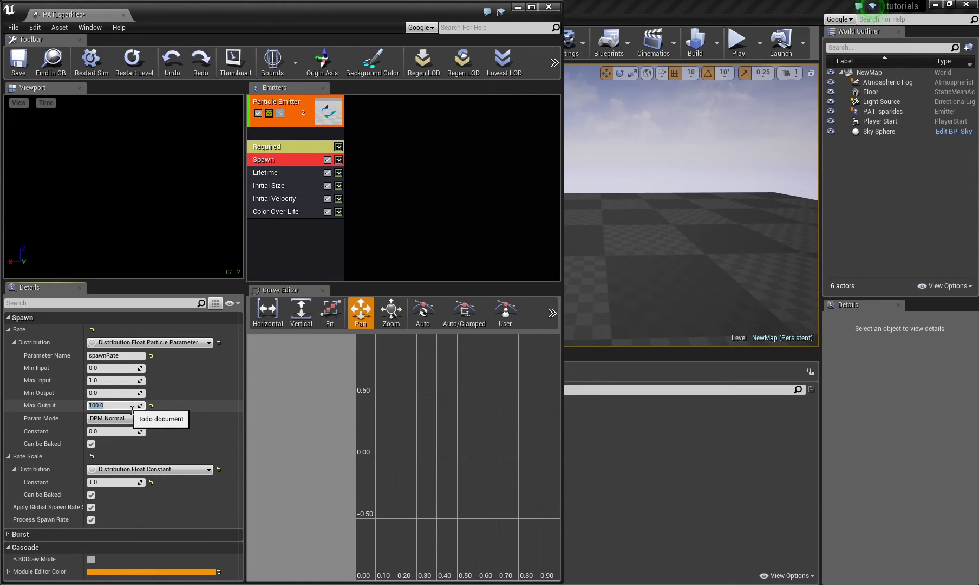
Set the spawnRate parameter's Max Output and Max Input to 100.0, then save PAT_sparkles.
key(Return)
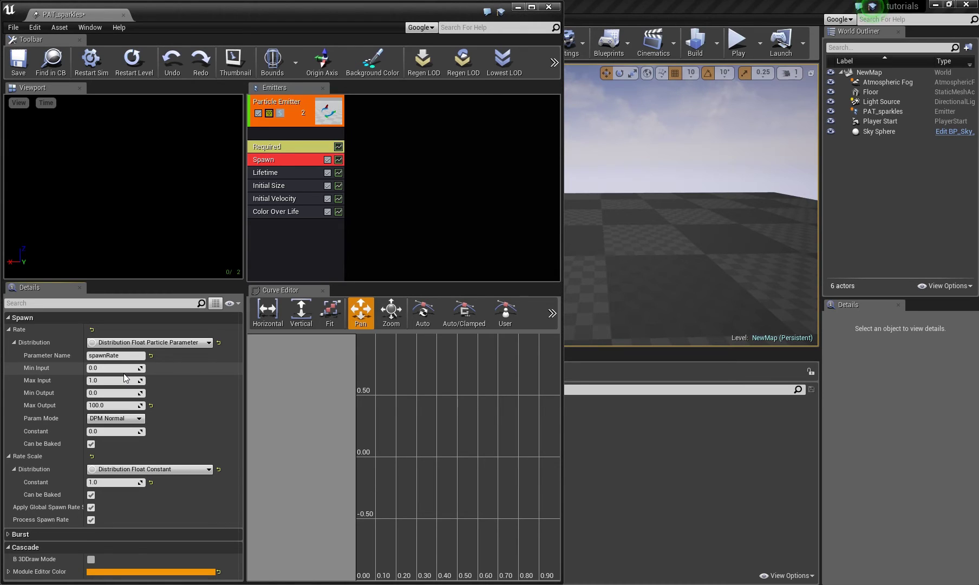
click(130, 382)
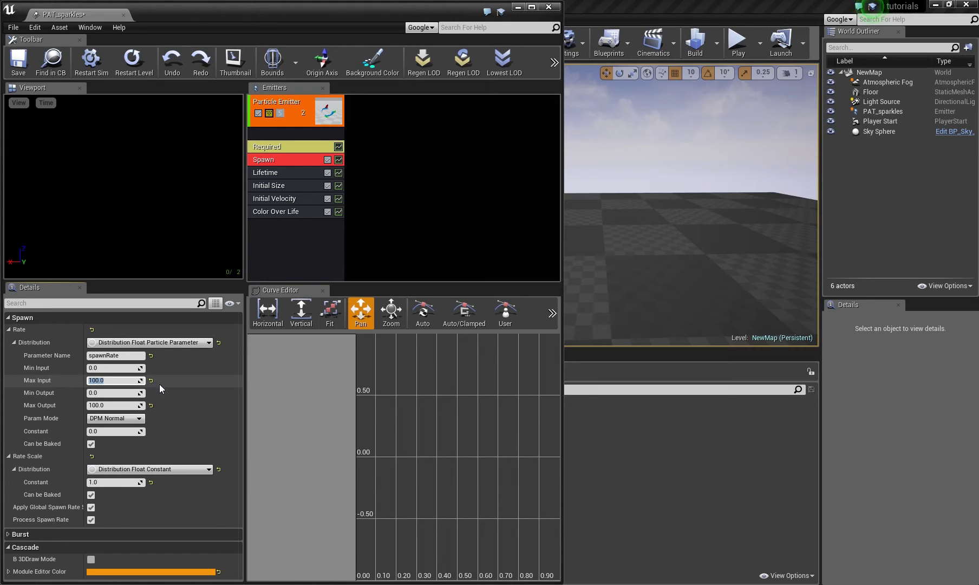
click(179, 404)
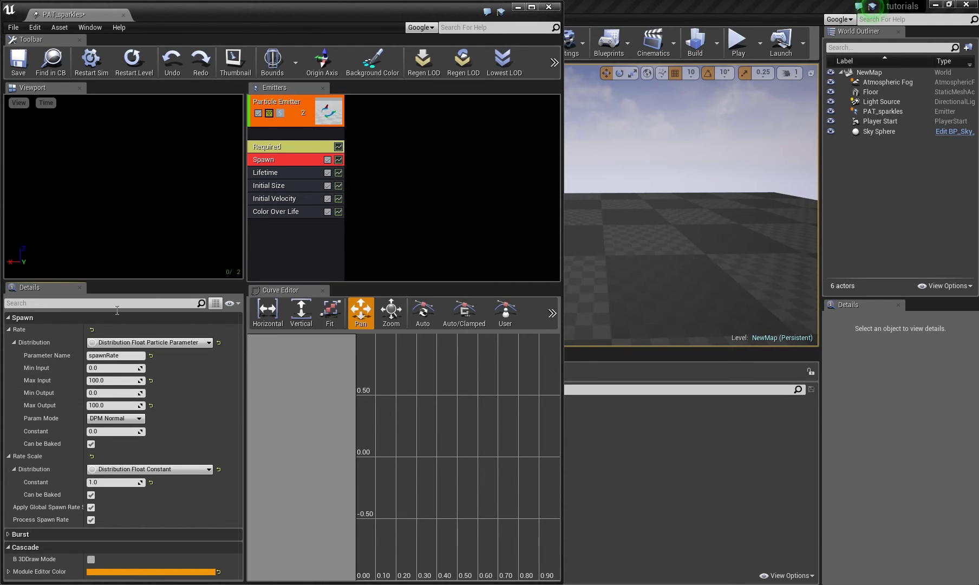
click(19, 59)
Add a new Matinee and, with PAT_sparkles selected, create a particle group named testParticle.
click(673, 46)
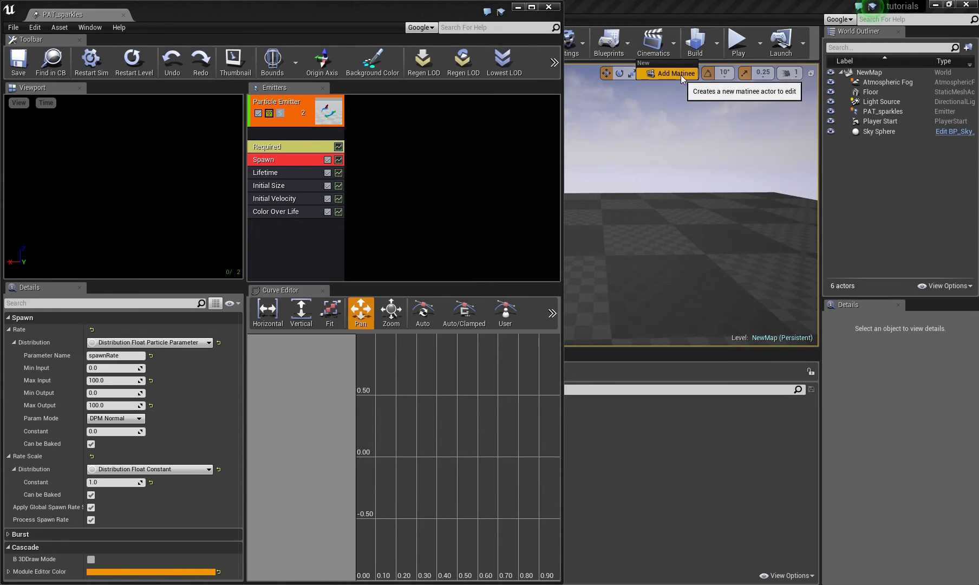
click(680, 75)
click(877, 123)
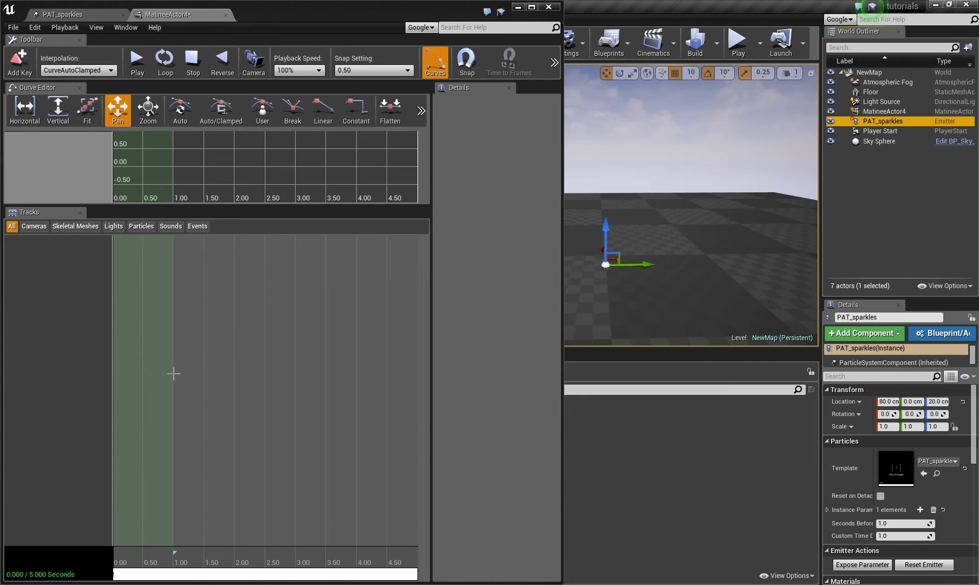
right_click(66, 301)
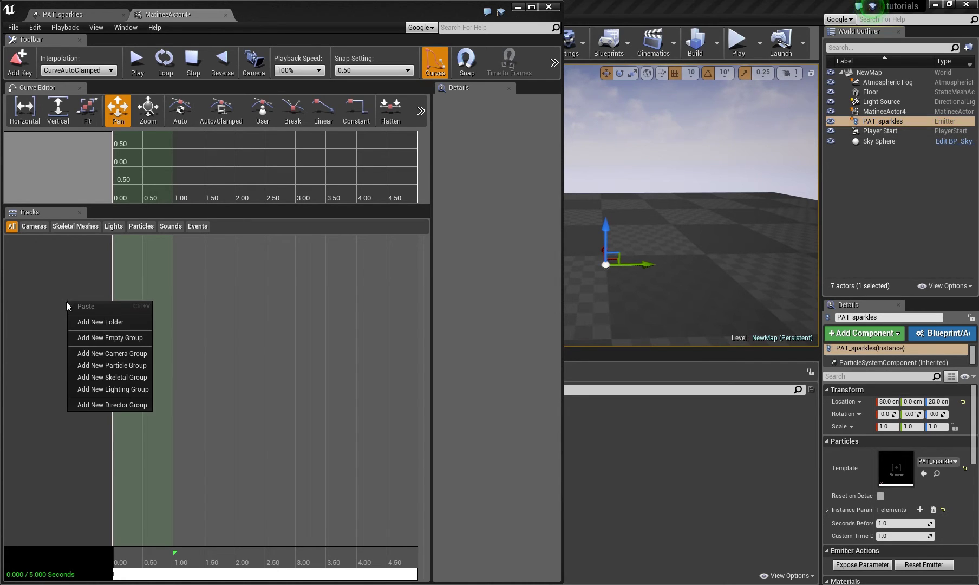
click(131, 366)
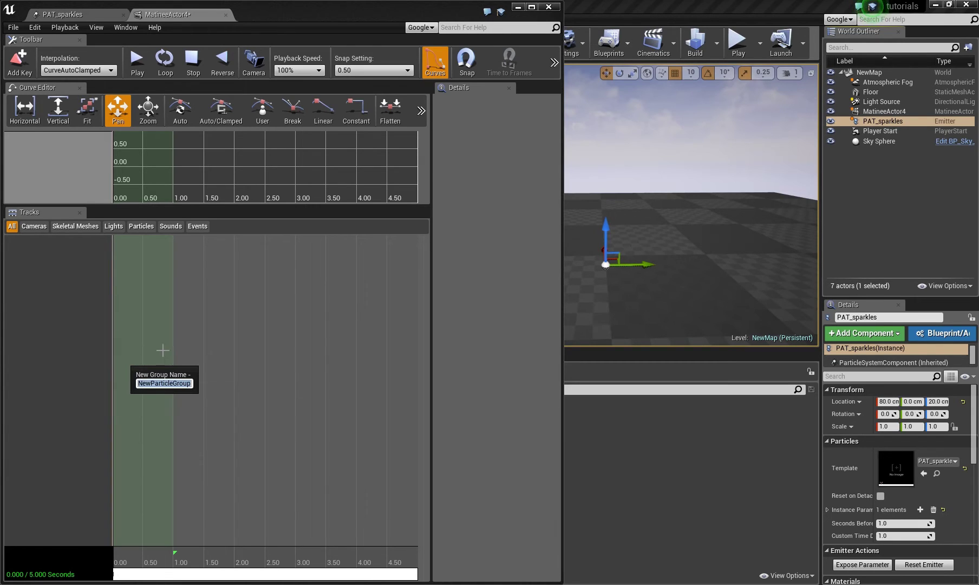
text(test)
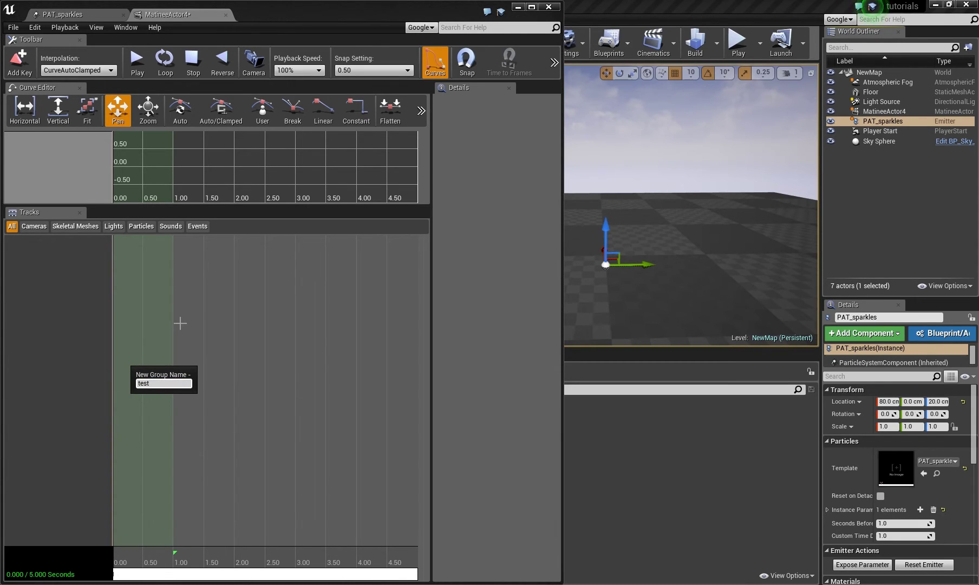
text(Particle)
key(Return)
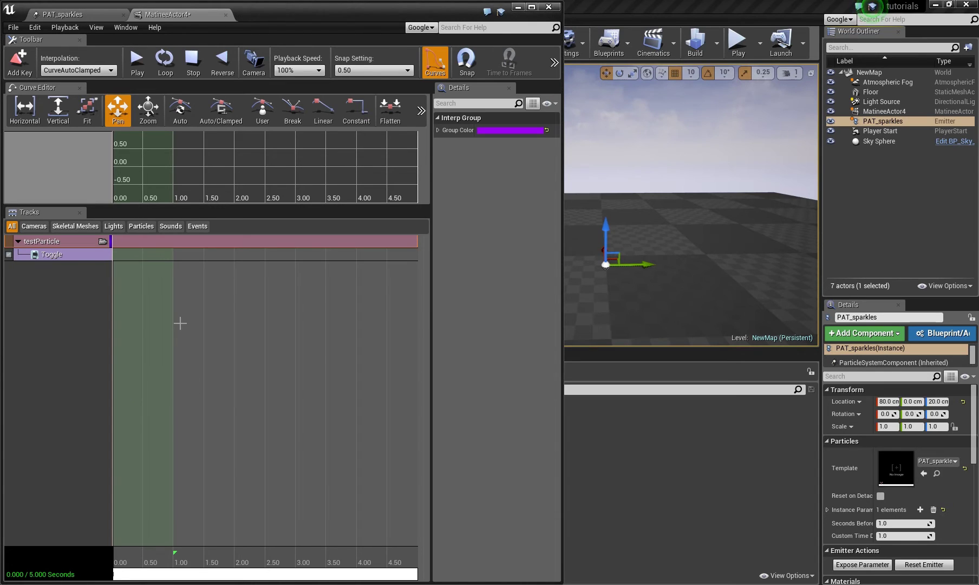
Add a Float Particle Param track to testParticle with its Param Name set to spawnRate.
right_click(74, 244)
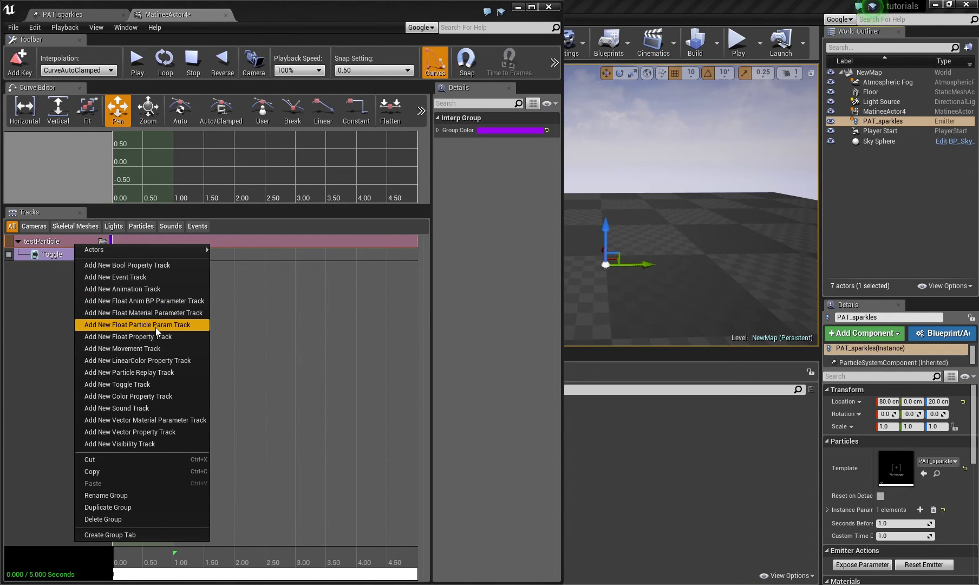
click(176, 326)
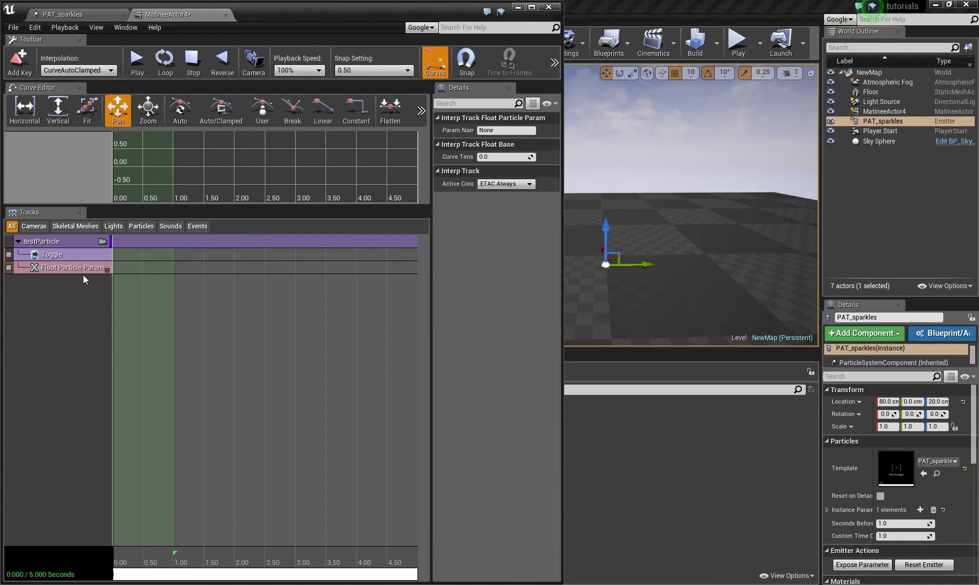
click(485, 130)
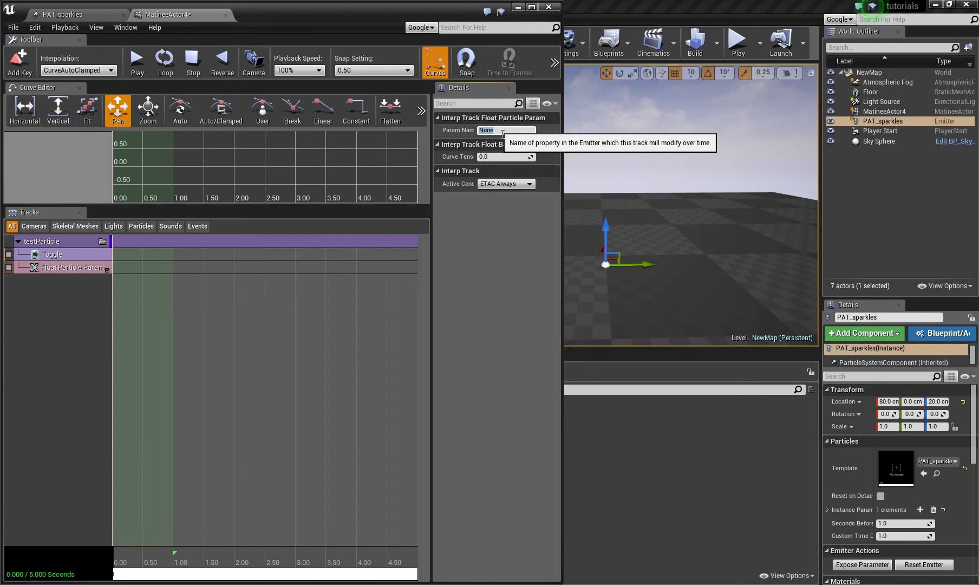
text(spawnRate)
key(Return)
Add the first key at 0.00 on the spawnRate track.
right_click(56, 268)
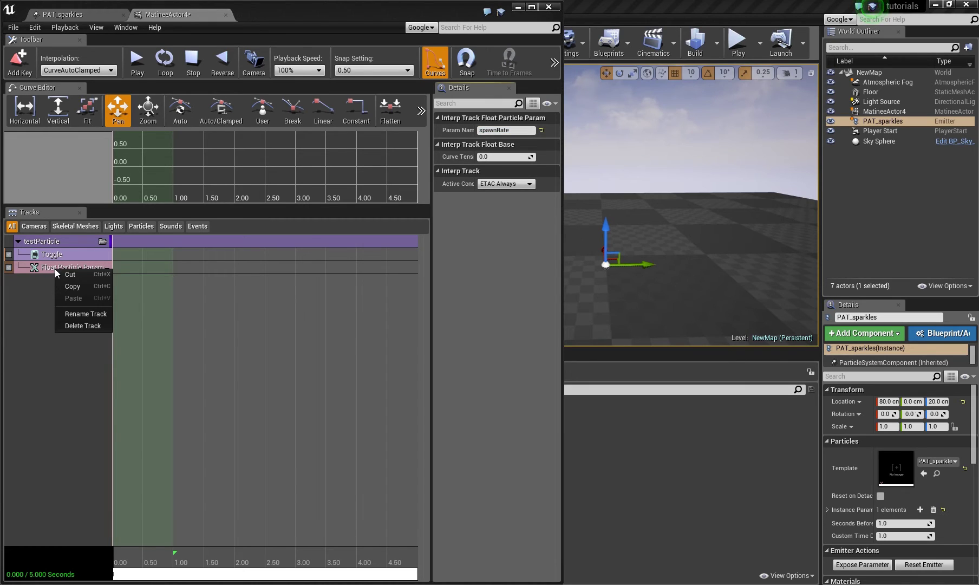
click(103, 270)
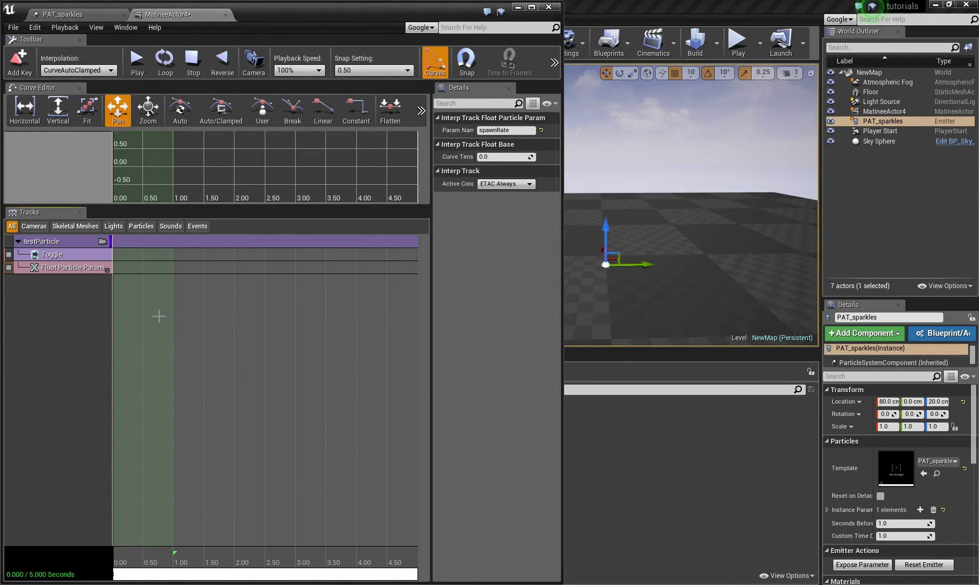
key(Return)
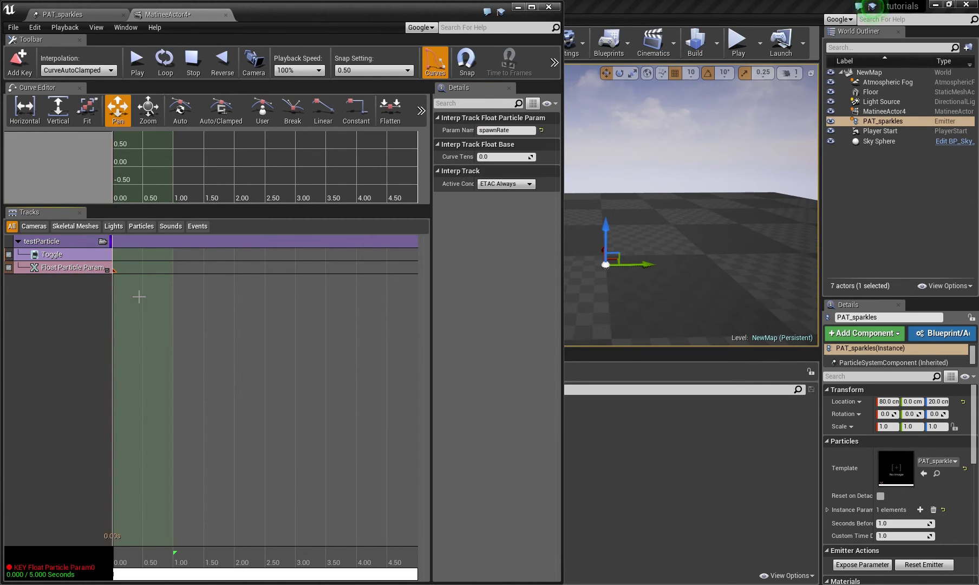
Set the 0.00 key's value to 1 and lengthen the sequence to 4 seconds.
right_click(114, 271)
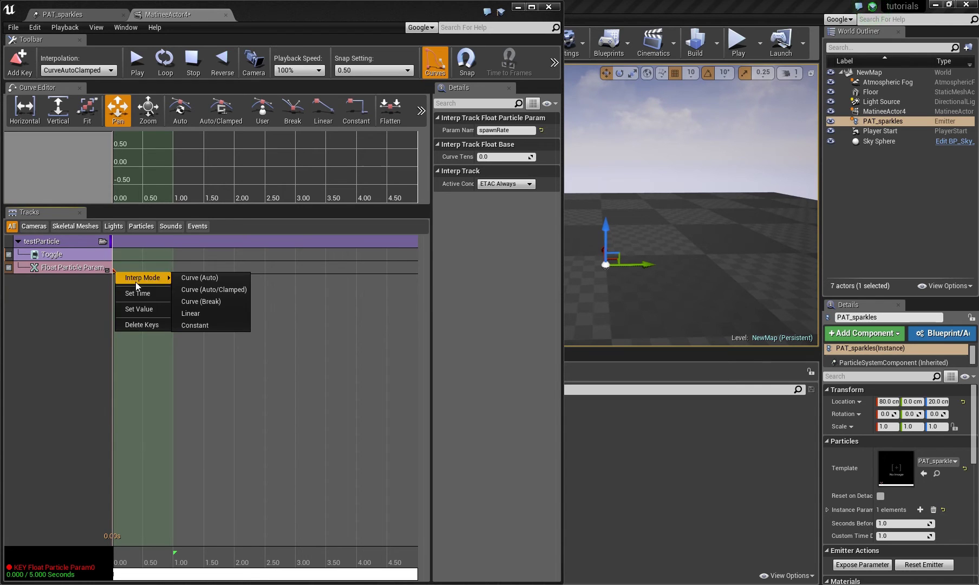
click(151, 306)
text(1)
key(Return)
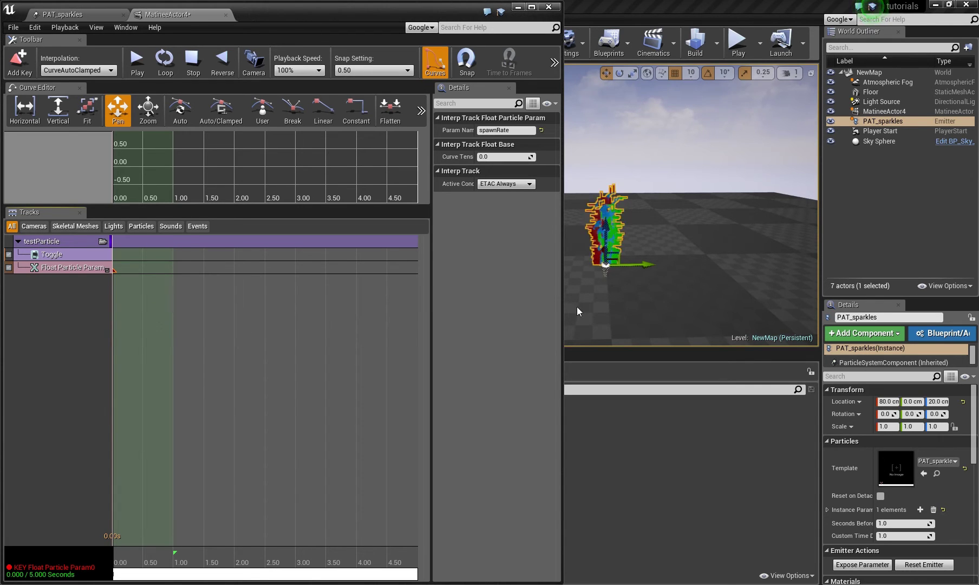
drag(174, 553, 359, 557)
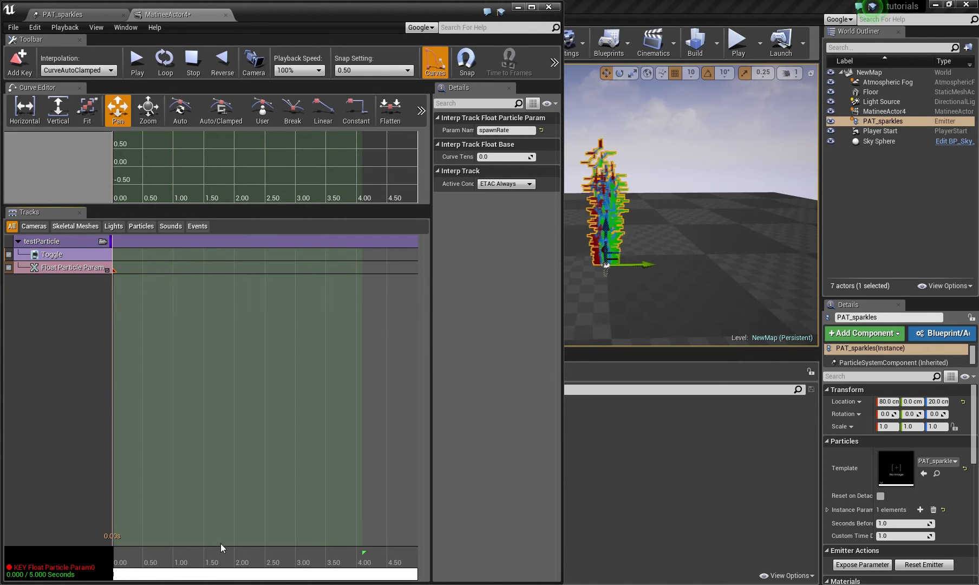
Add a second key at 3.00 seconds with a value of 0.
click(267, 563)
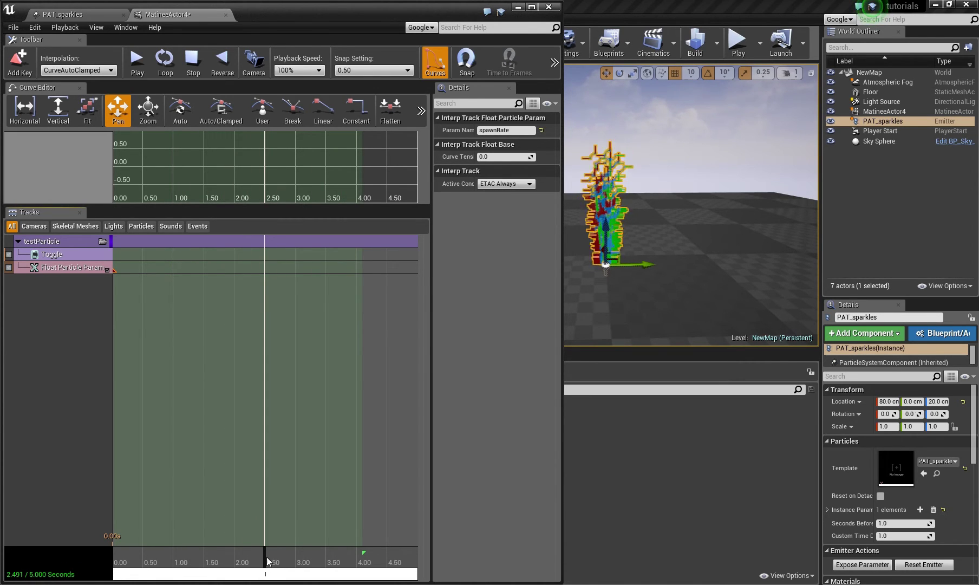
drag(267, 563, 295, 567)
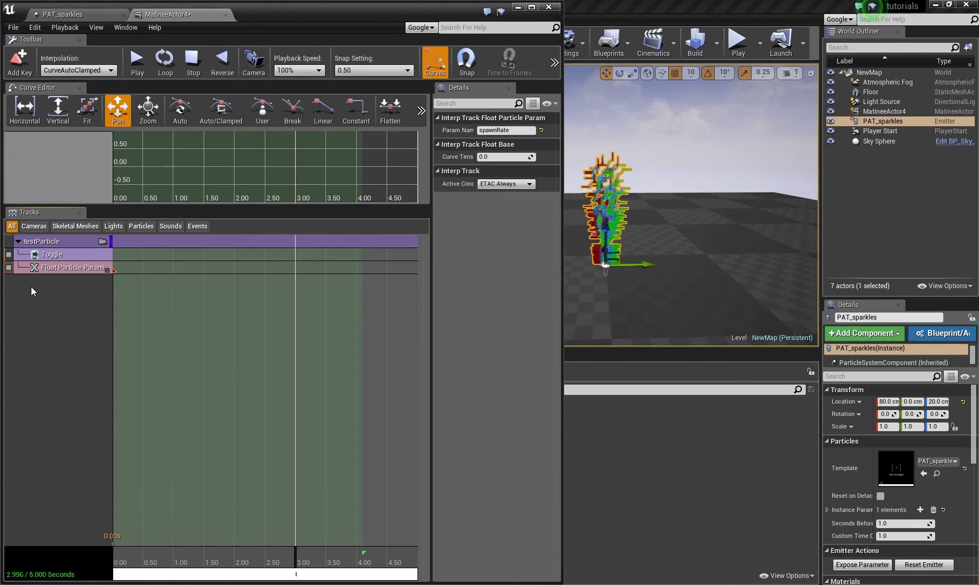
key(Return)
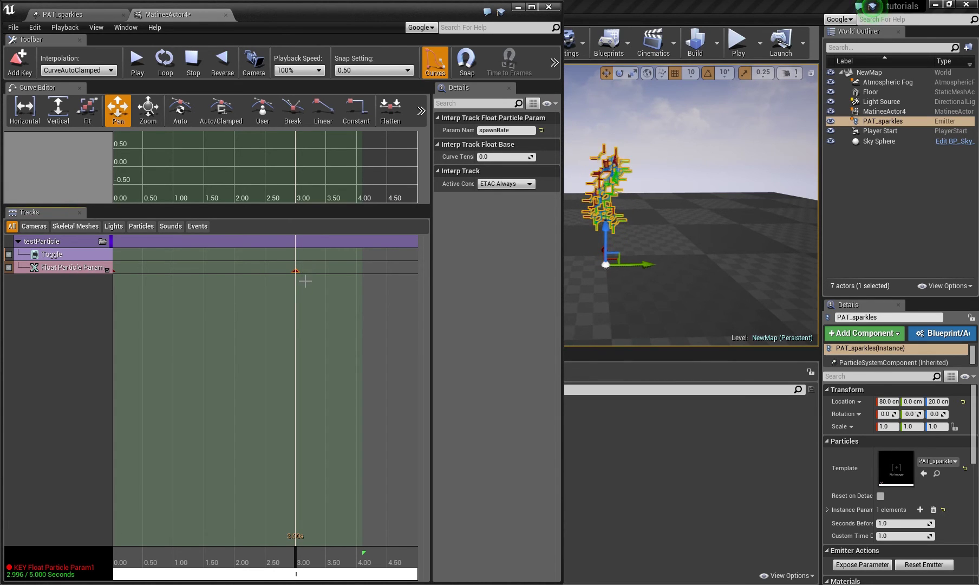
right_click(297, 271)
click(317, 310)
key(Return)
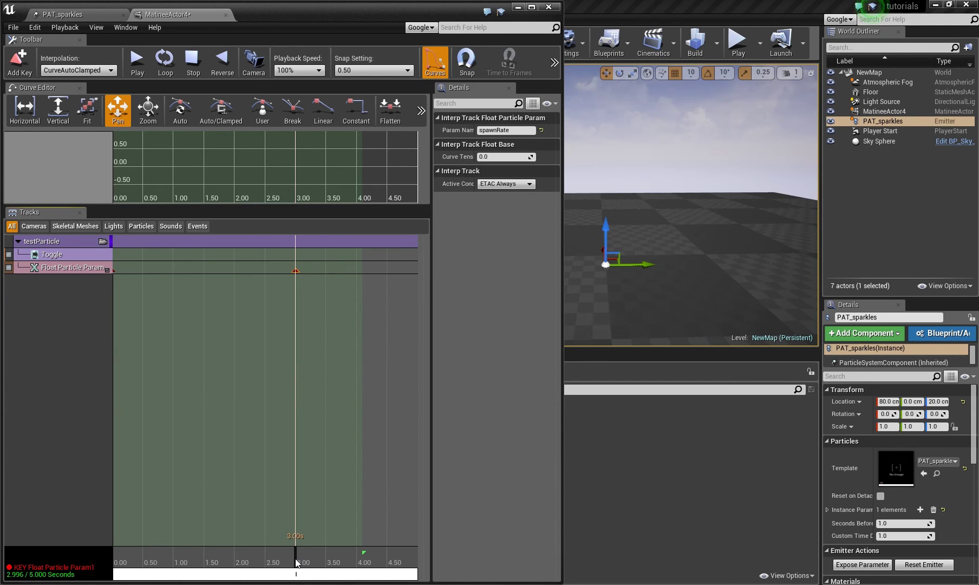
Scrub back toward the start of the timeline and play the sequence to preview the fade.
drag(296, 562, 279, 563)
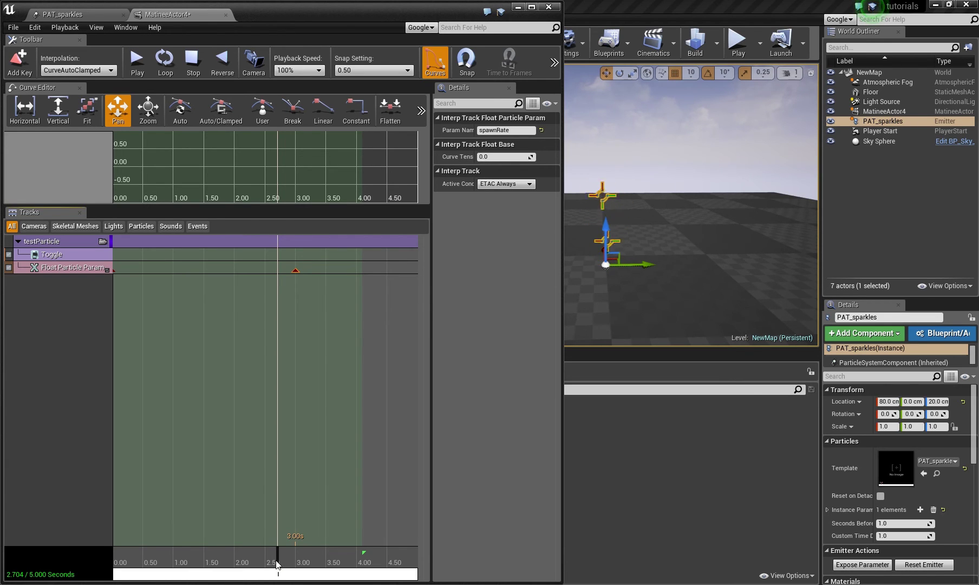
drag(277, 563, 120, 563)
click(143, 66)
Replay the Matinee sequence and watch PAT_sparkles emit a tall particle column near the start.
click(144, 67)
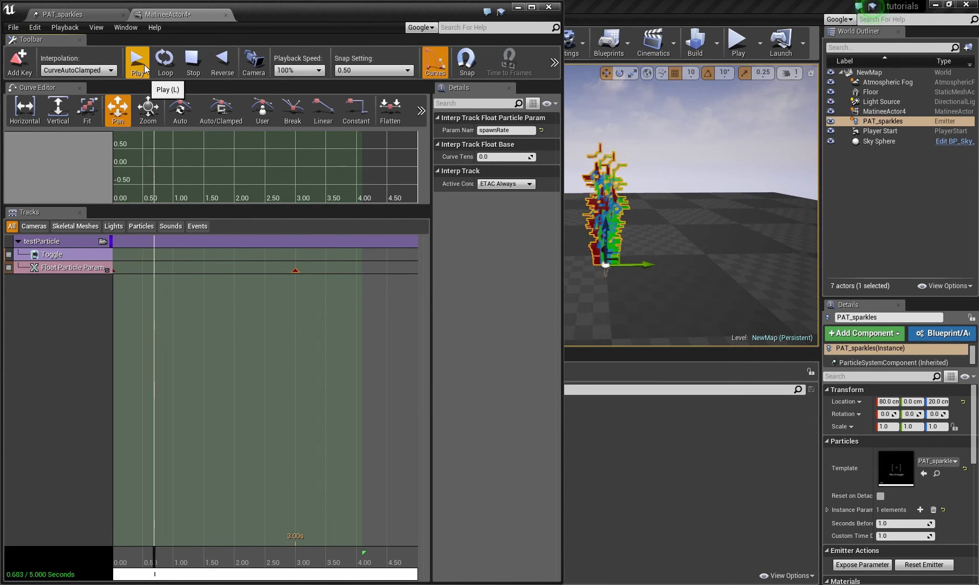